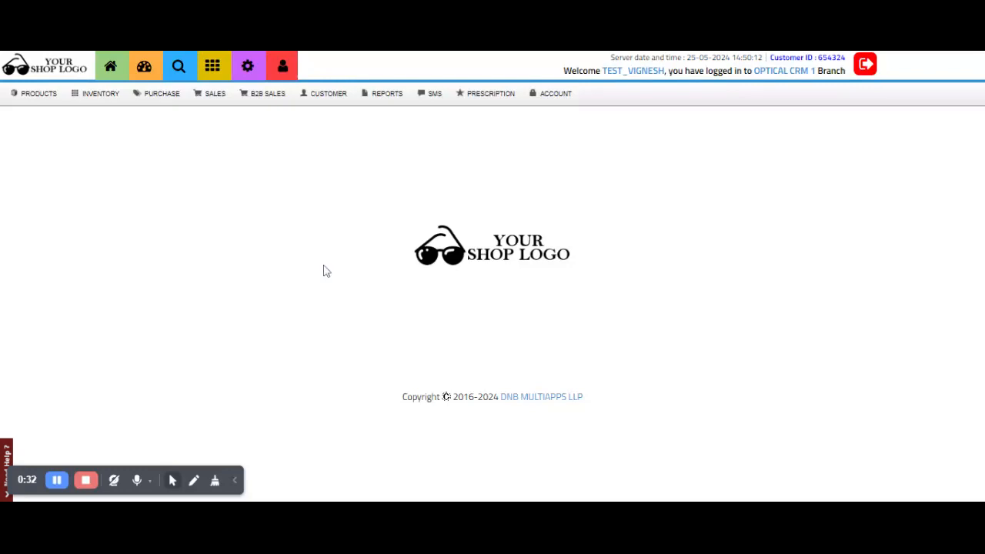
Go to ACCOUNT > Expenses and open the Add New Expense form.
left_click(561, 94)
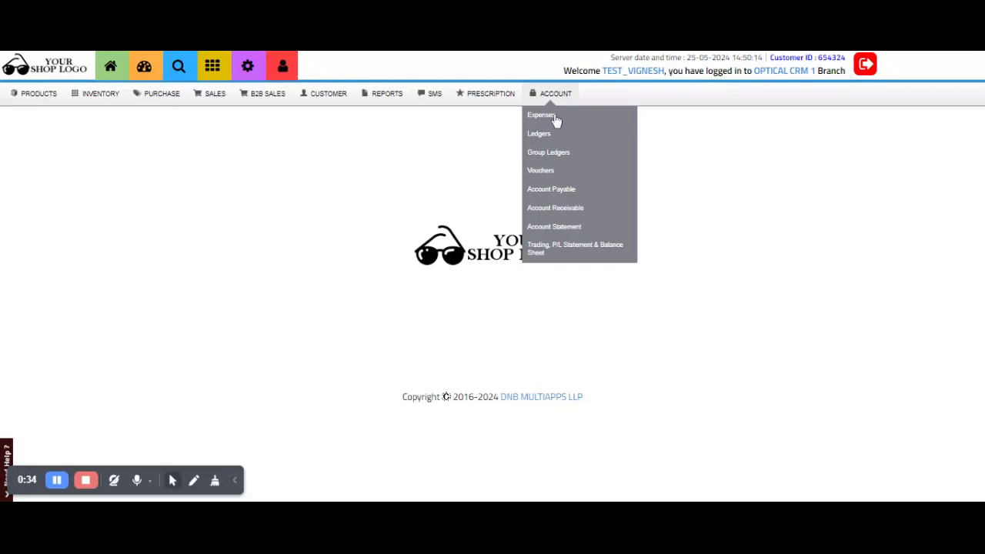
left_click(555, 117)
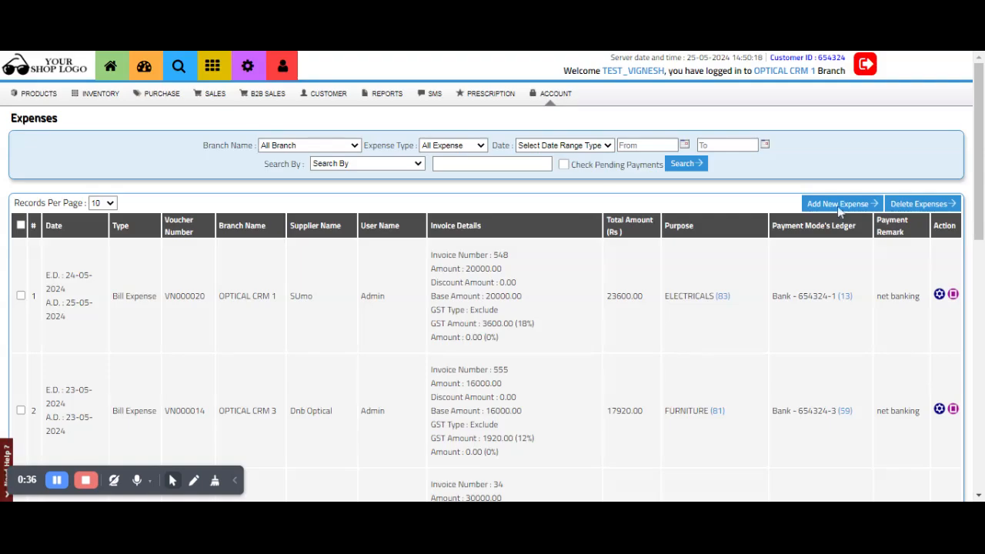
left_click(838, 204)
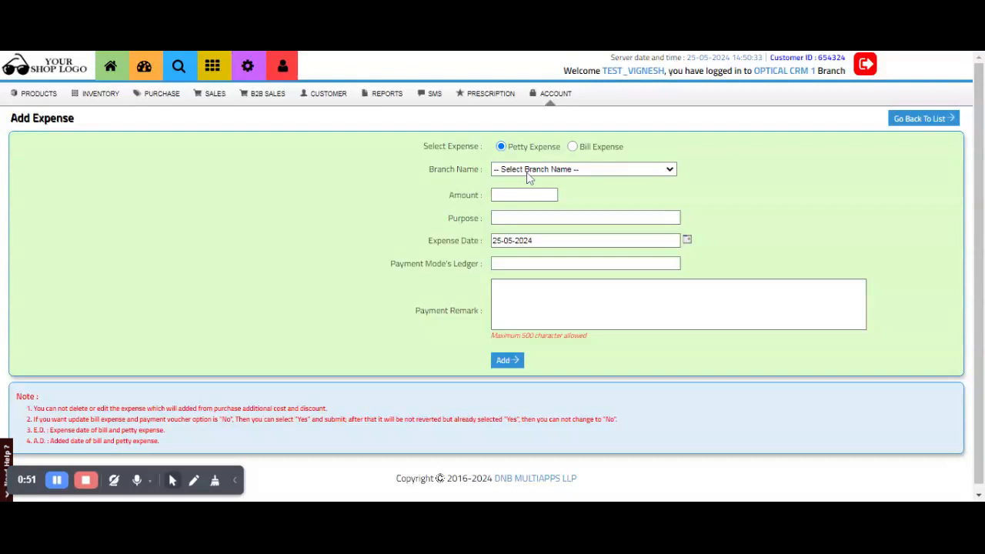
Make the expense a Bill Expense for branch OPTICAL CRM 2.
left_click(573, 147)
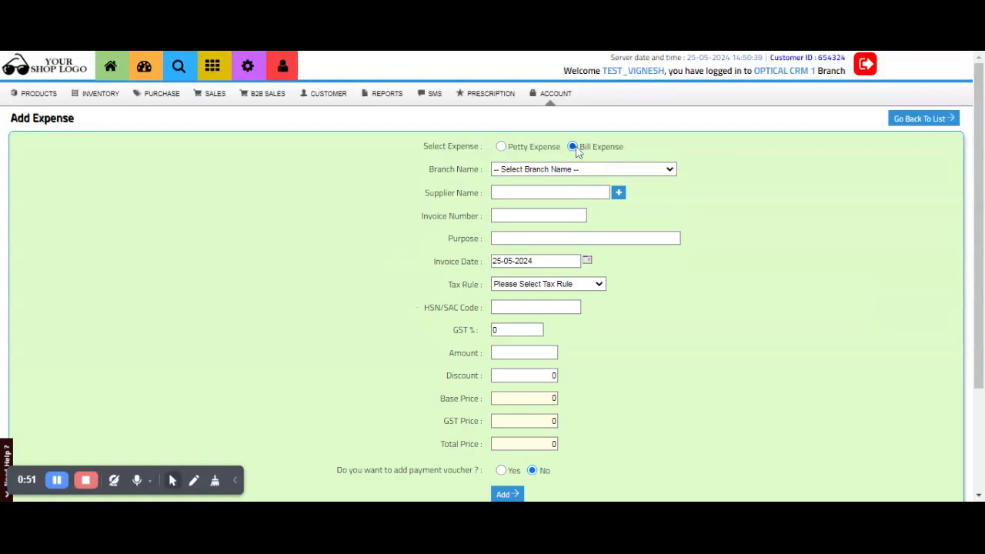
left_click(574, 147)
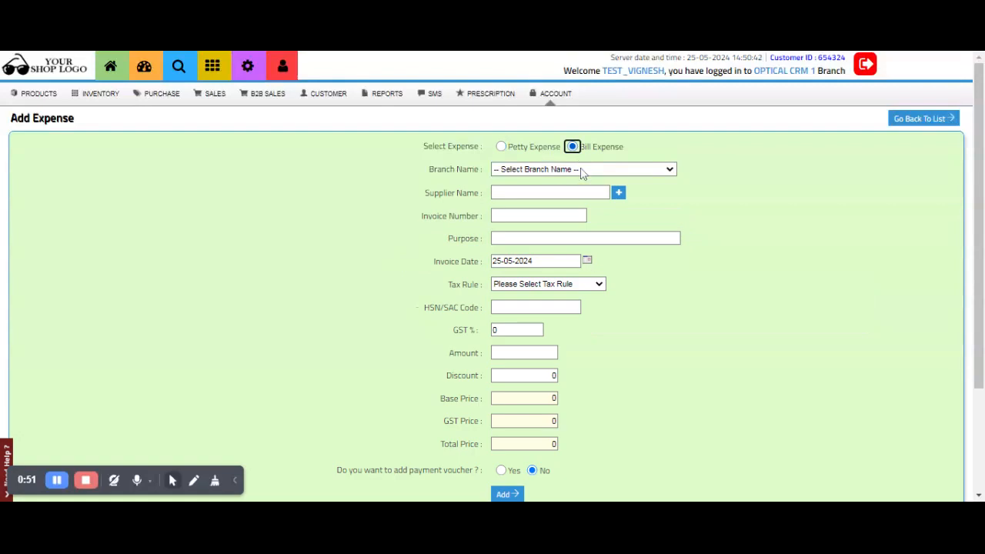
left_click(549, 174)
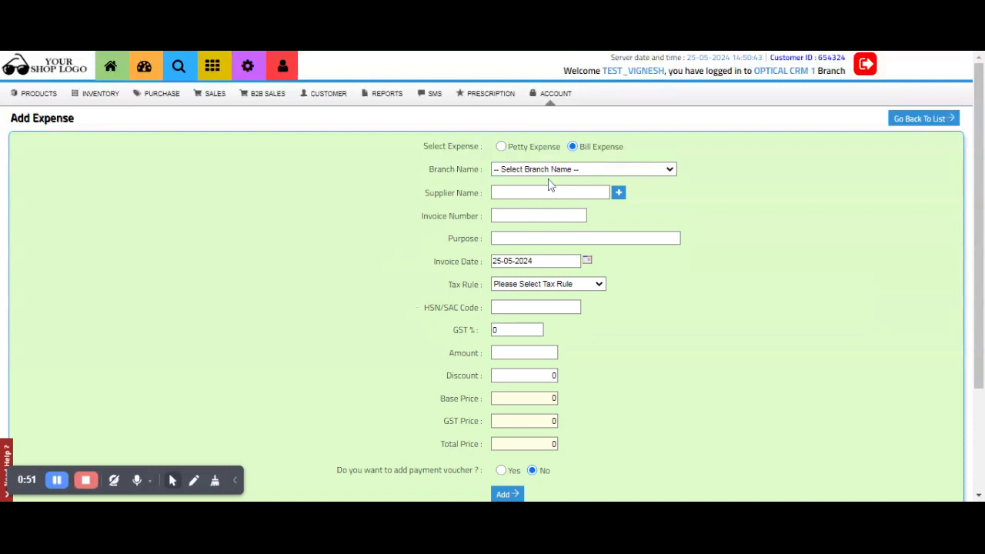
left_click(525, 207)
Enter supplier SUmo, invoice number 9876 and purpose COMPUTERS.
key("Tab")
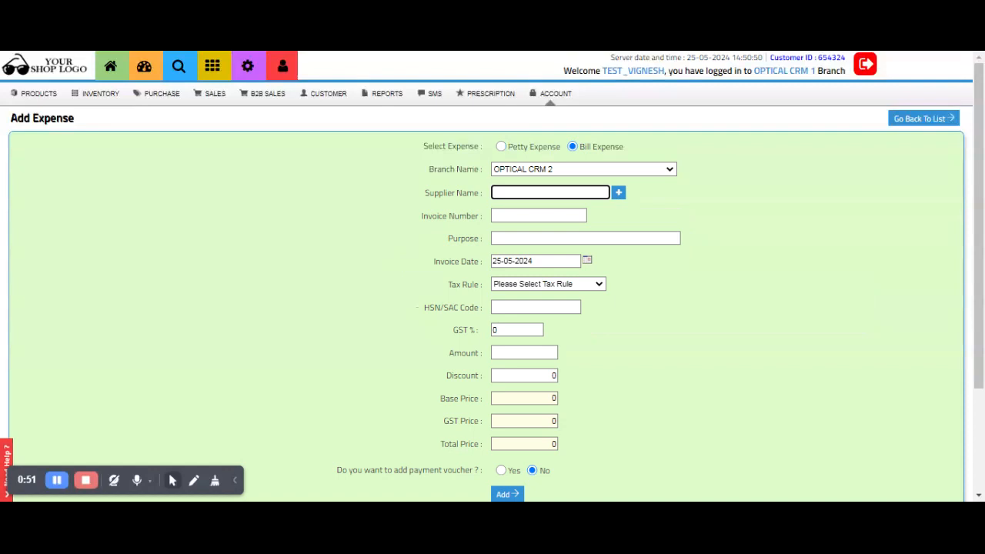
type("sumo")
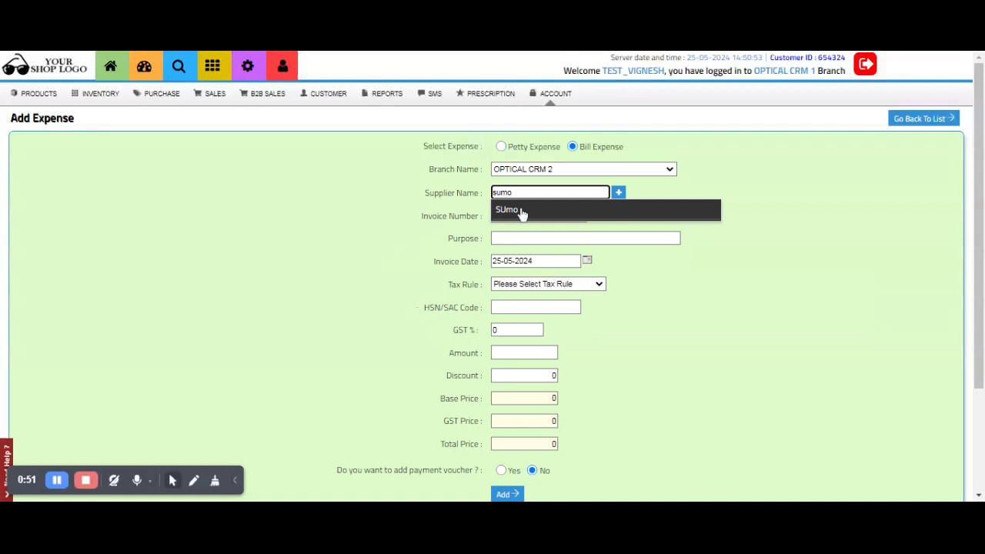
left_click(514, 214)
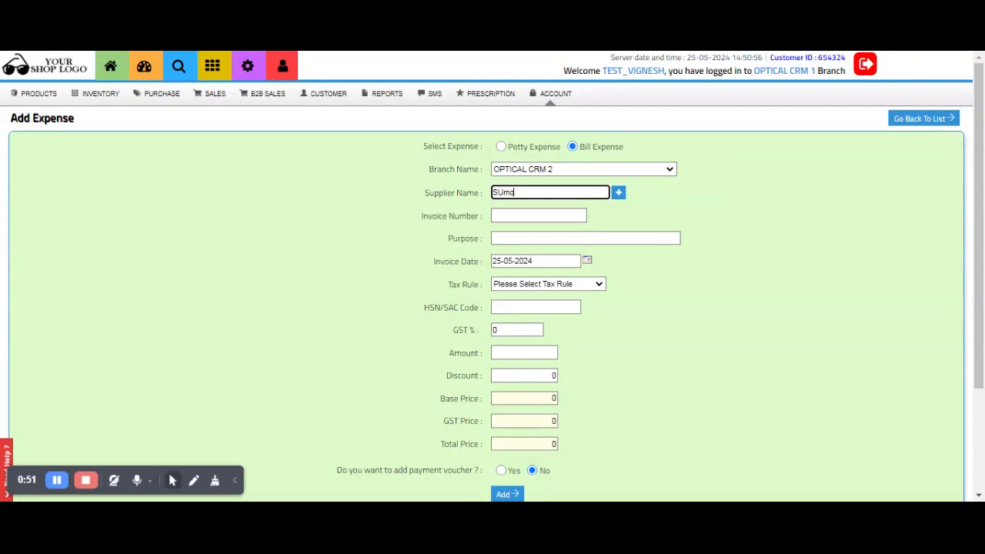
left_click(514, 215)
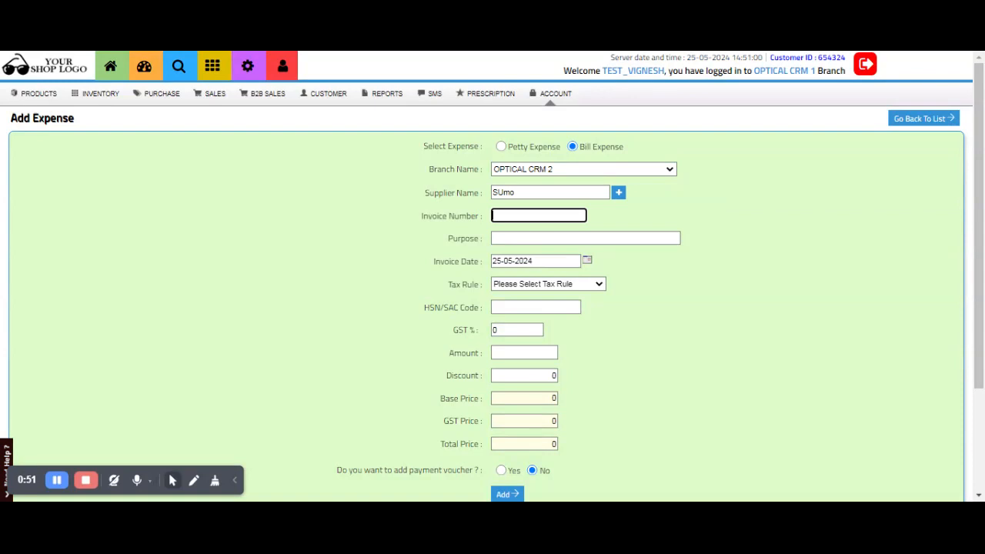
type("9876")
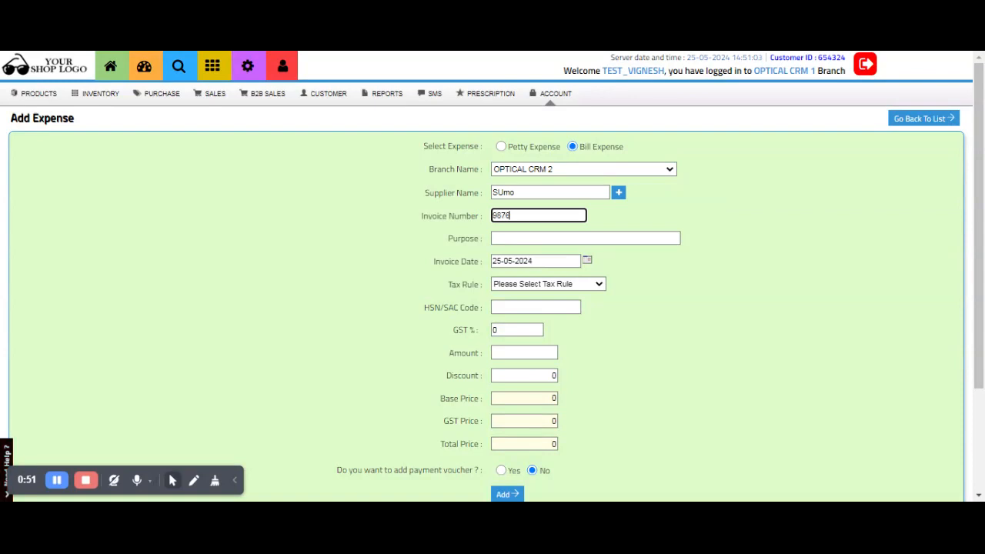
key("Tab")
type("C")
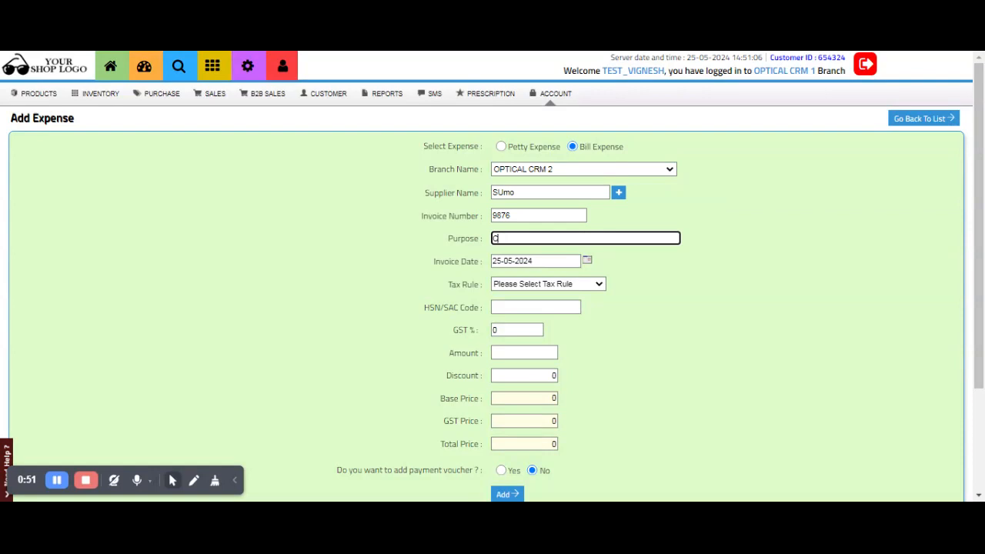
type("OMPUTER")
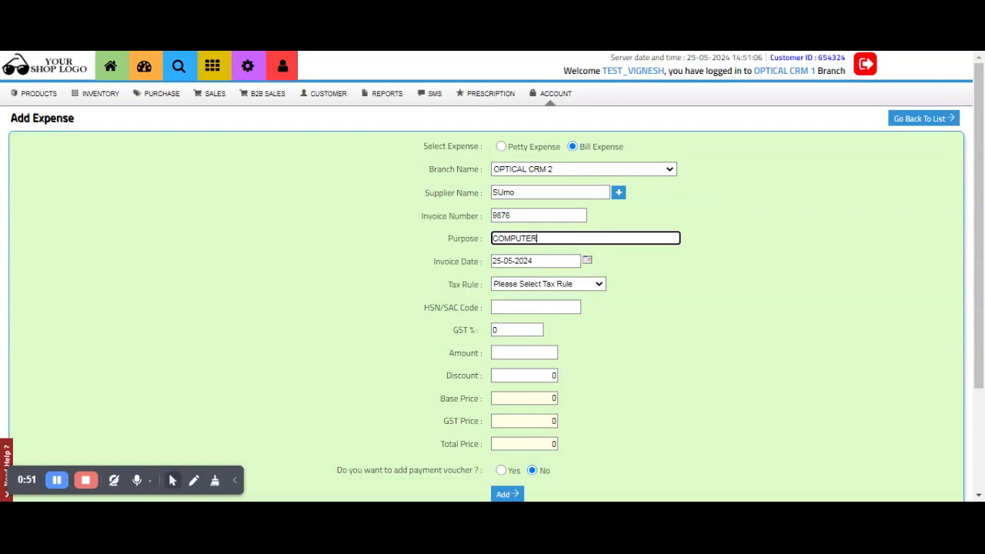
type("S")
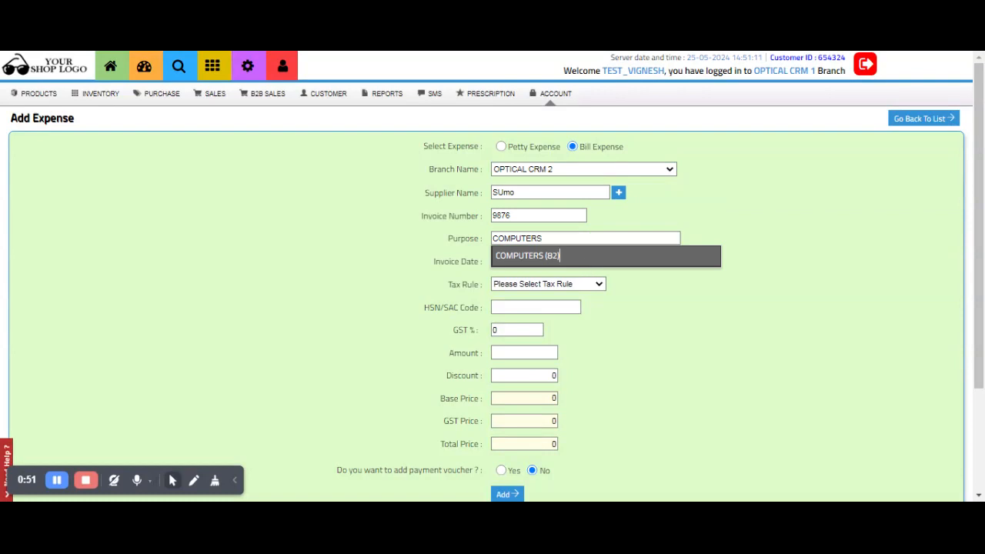
key("Tab")
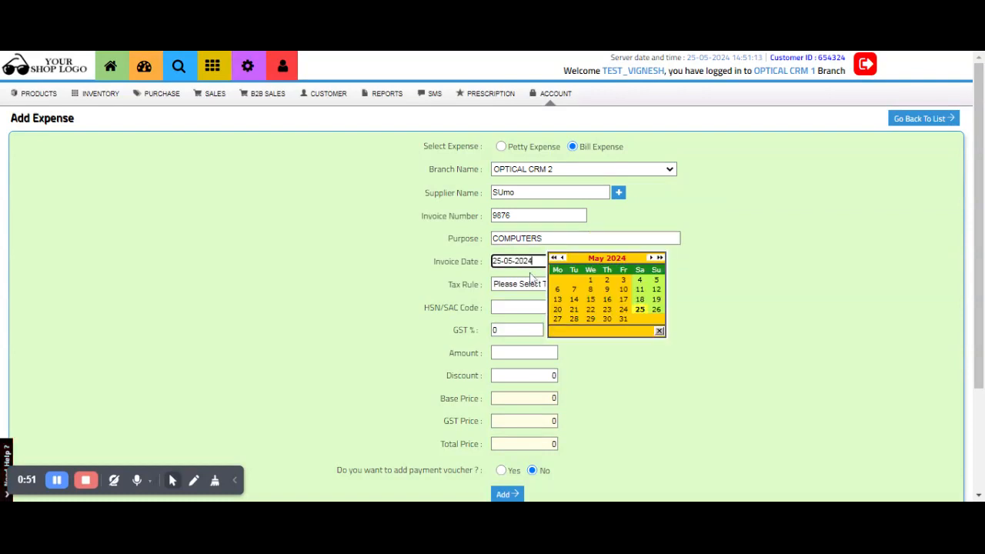
Set invoice date 24-05-2024, tax rule Exclude and tax type SGST/CGST - 654324-2.
left_click(625, 310)
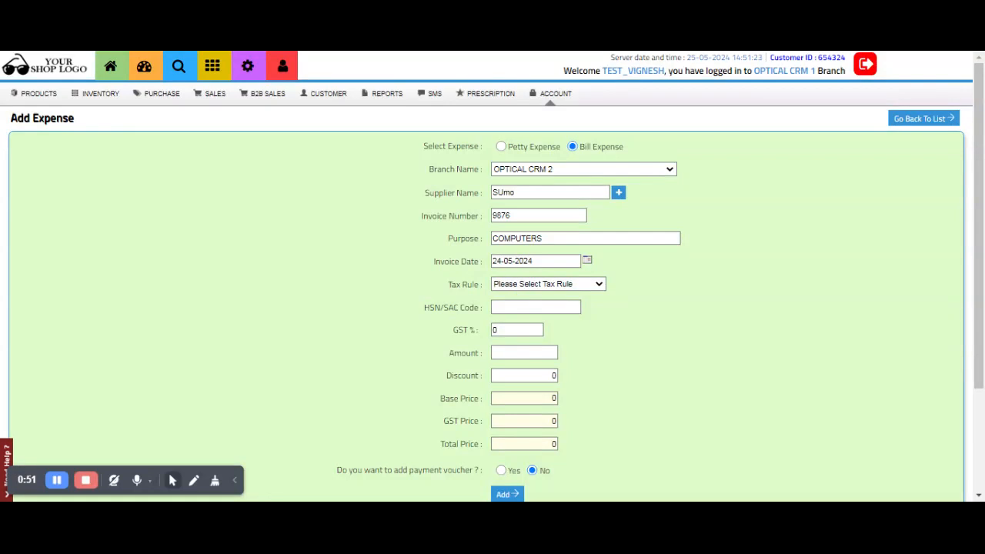
left_click(531, 314)
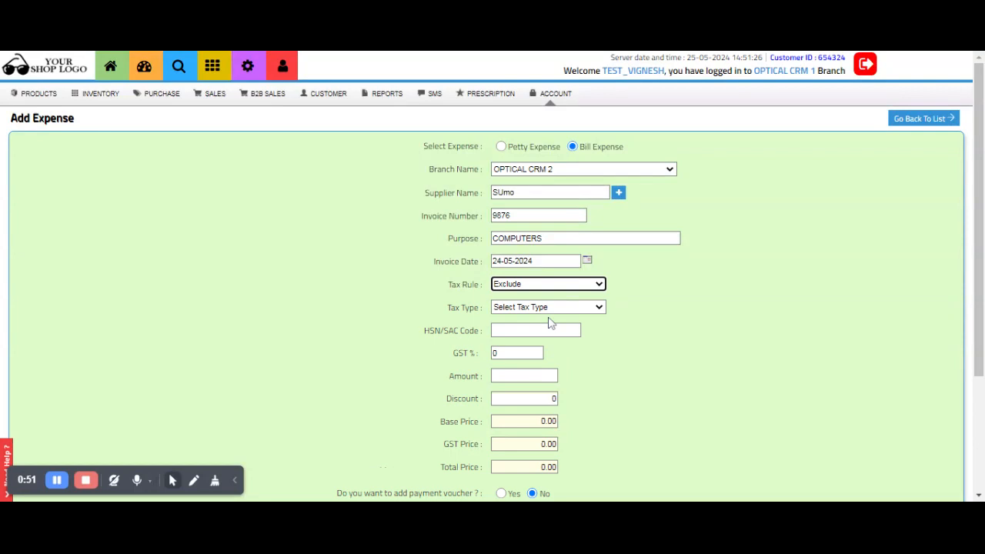
left_click(545, 316)
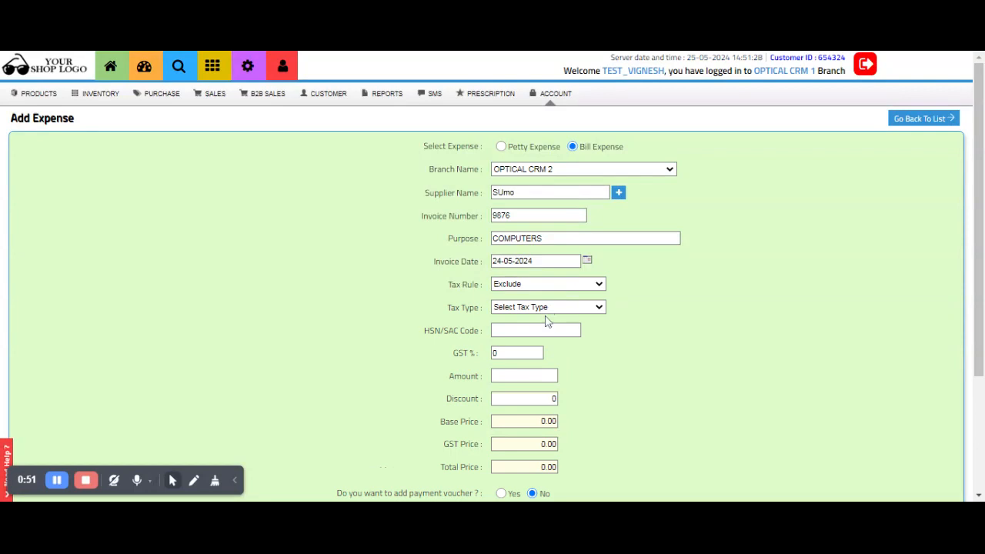
left_click(525, 383)
Enter HSN/SAC 9876, GST 12% and amount 25000, giving a 28000.00 total.
left_click(531, 330)
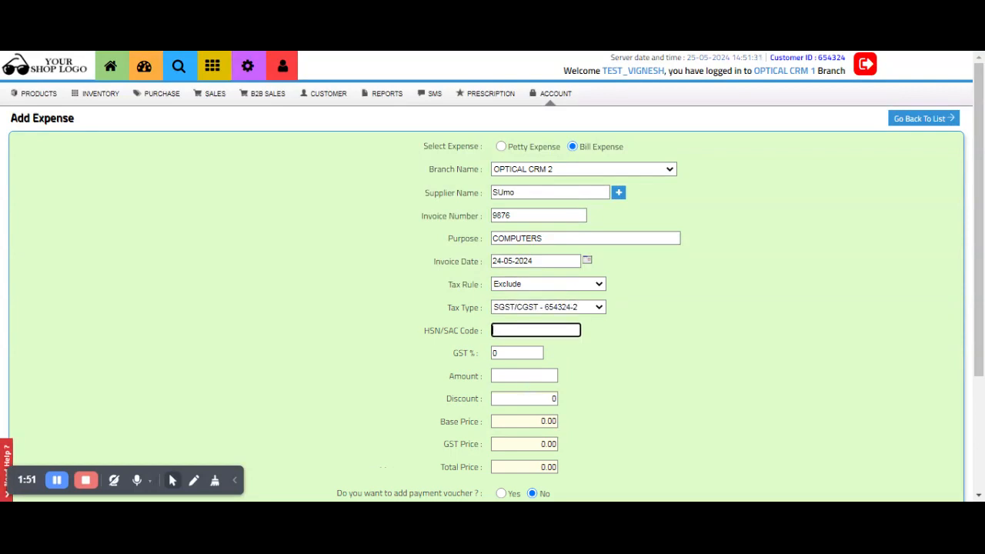
type("987")
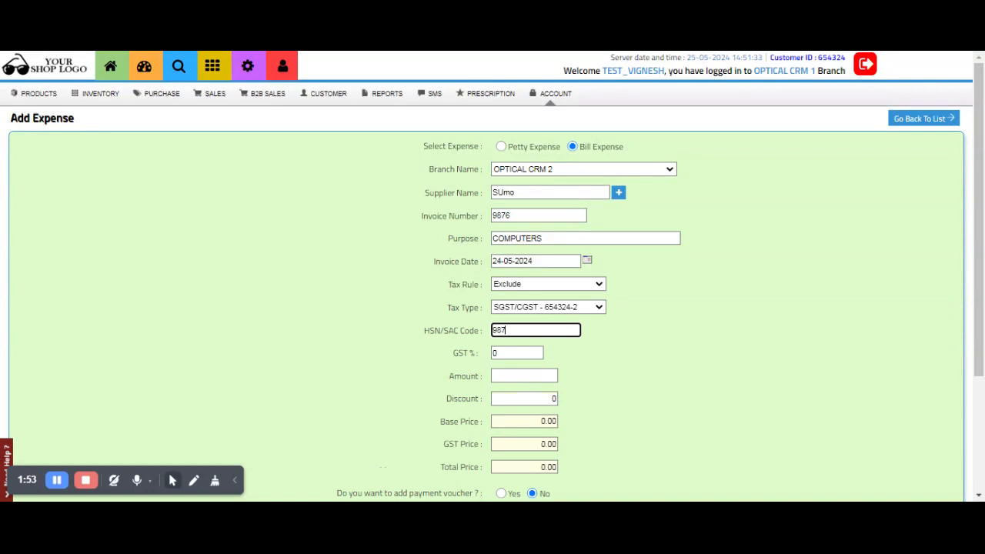
type("6")
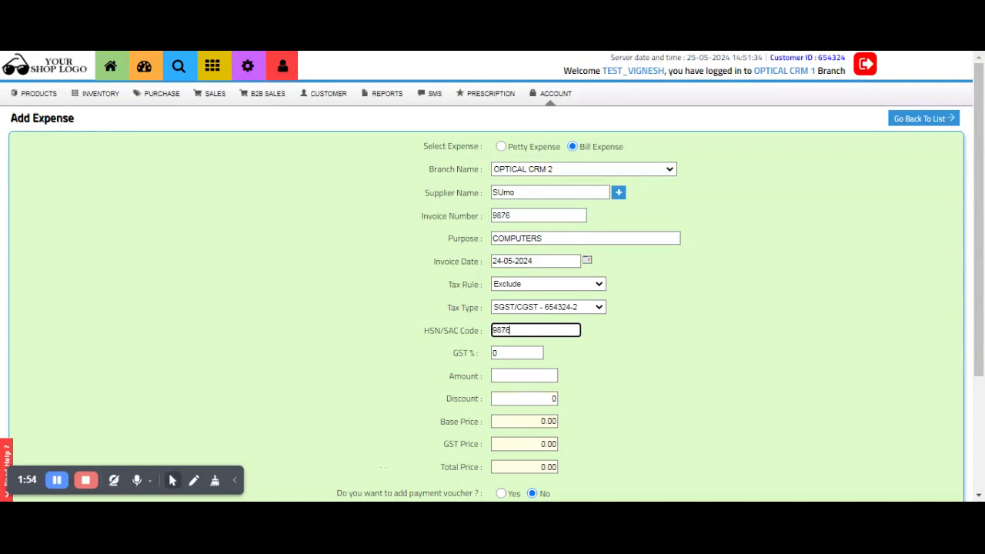
key("Tab")
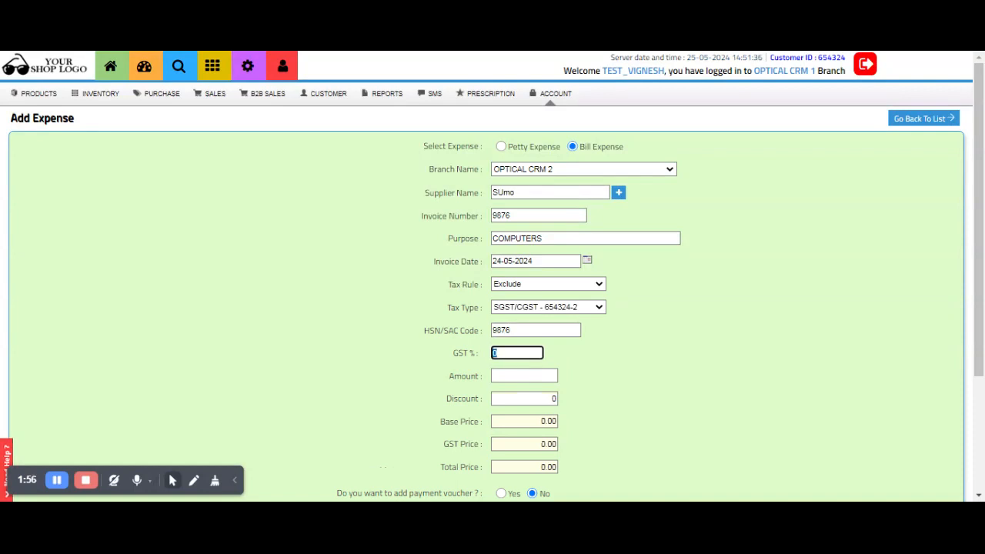
type("12")
key("Tab")
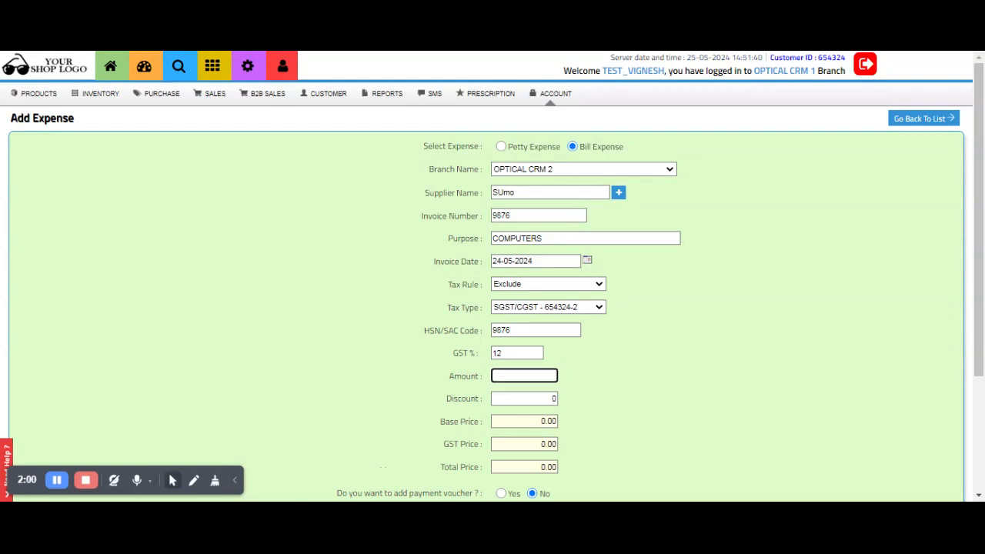
type("25000")
left_click(646, 360)
Pick the Bank - 654324-2 voucher ledger, revert the payment voucher to No, and save.
scroll(647, 360, "down", 2)
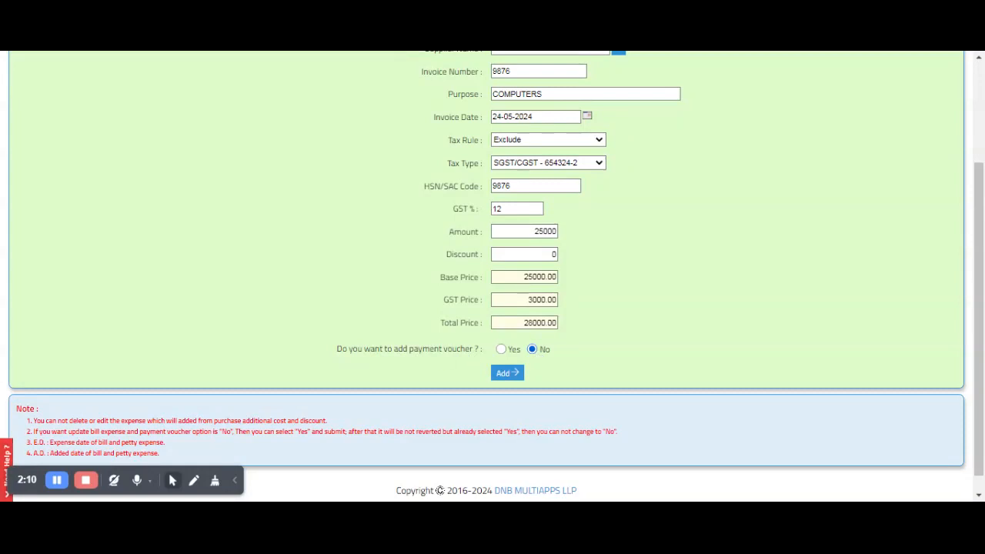
left_click(501, 350)
left_click(529, 375)
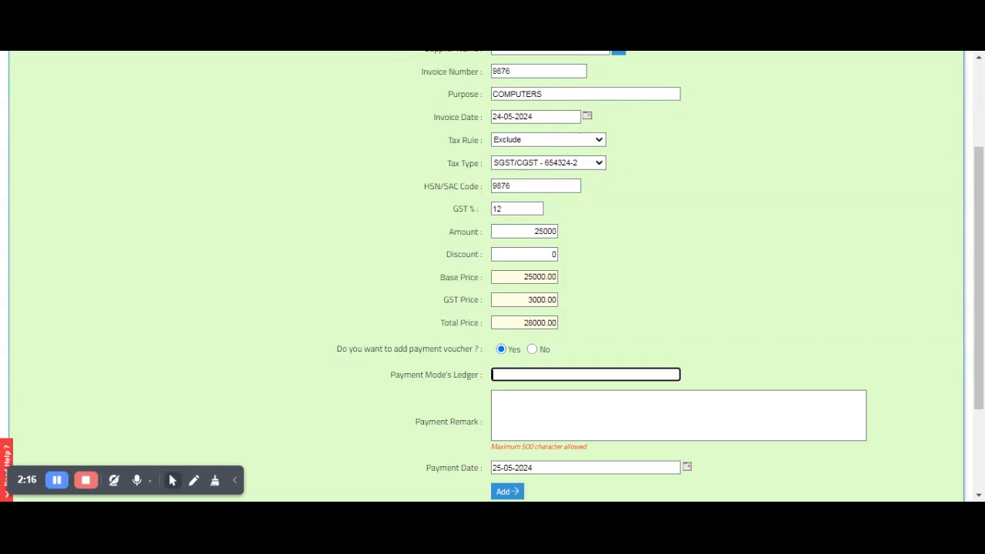
type("ban")
left_click(526, 396)
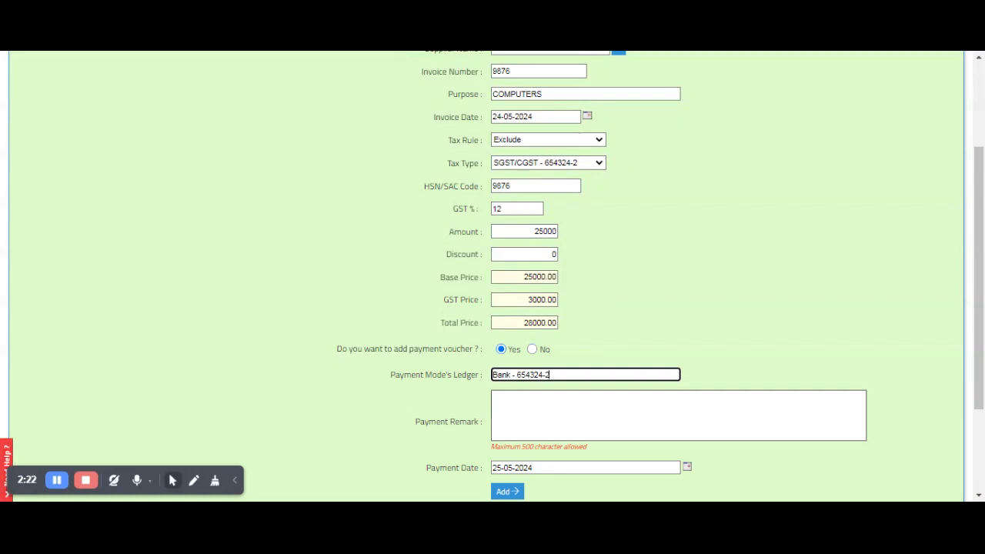
left_click(508, 496)
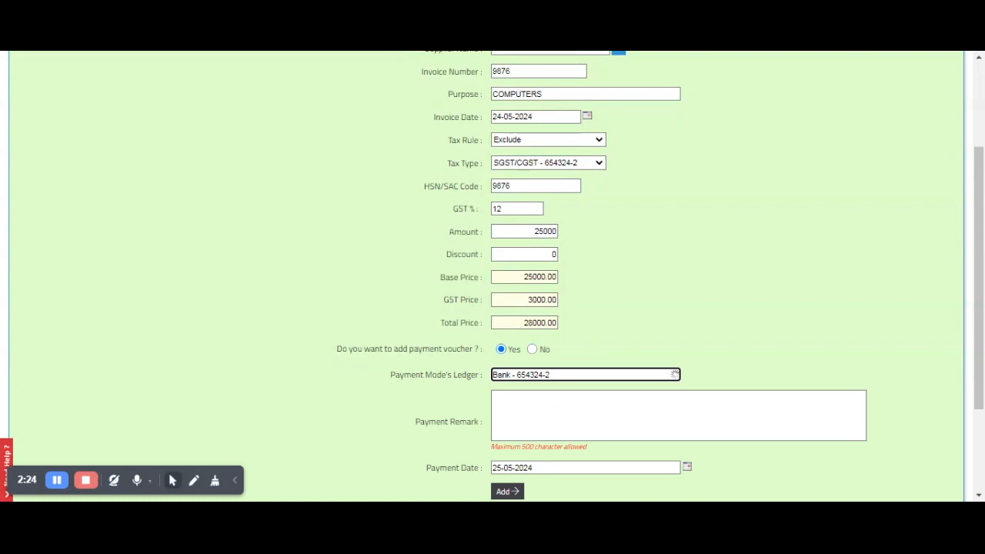
left_click(533, 350)
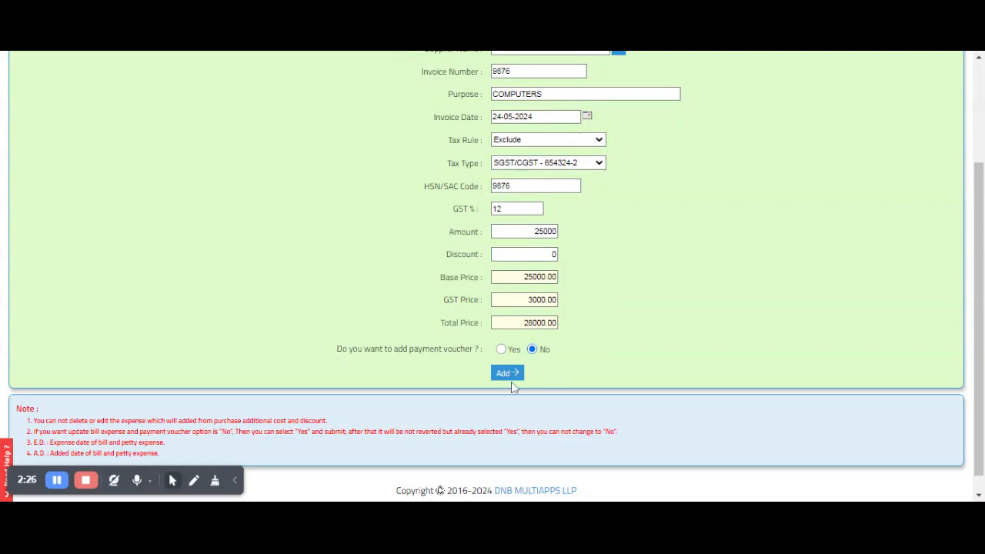
left_click(508, 374)
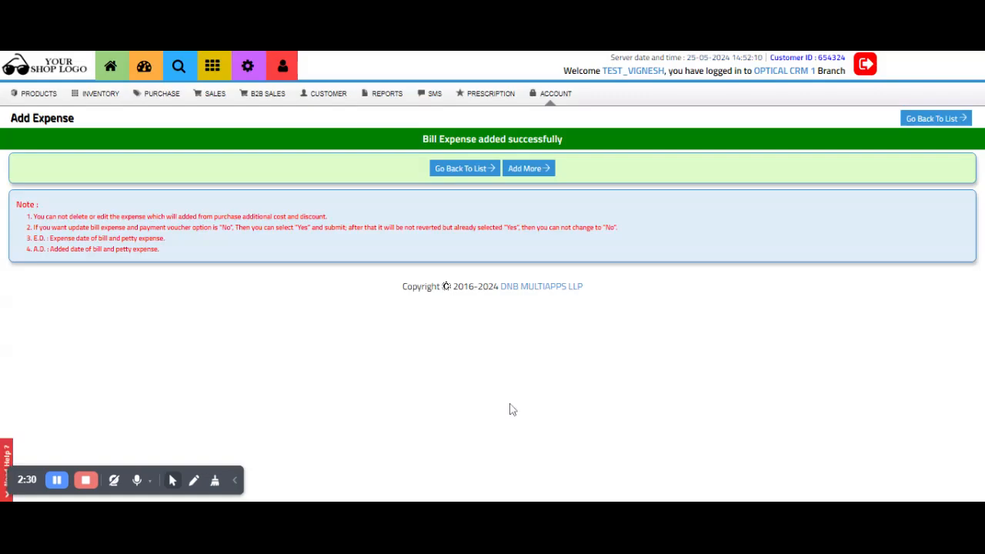
Filter ACCOUNT > Expenses by Check Pending Payments and run the search.
left_click(560, 97)
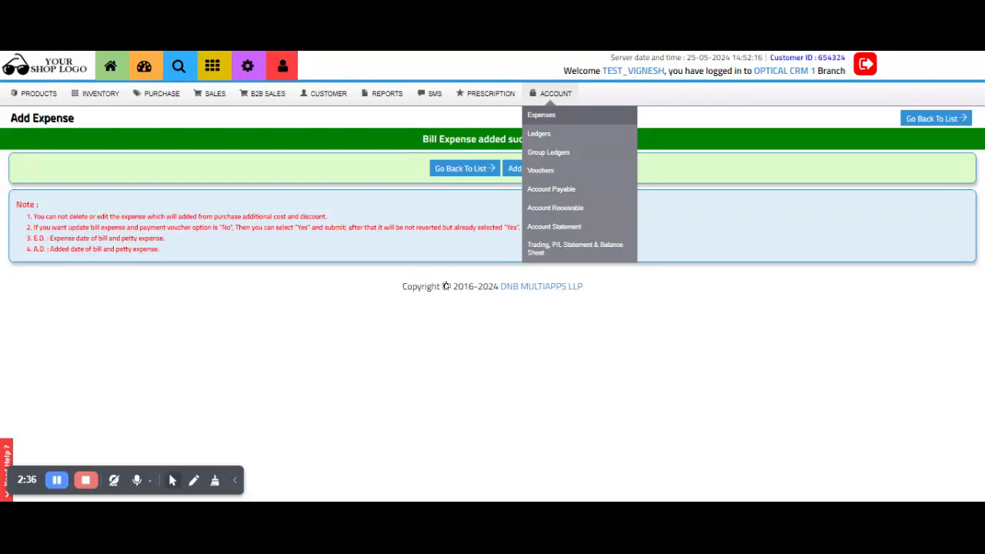
left_click(549, 117)
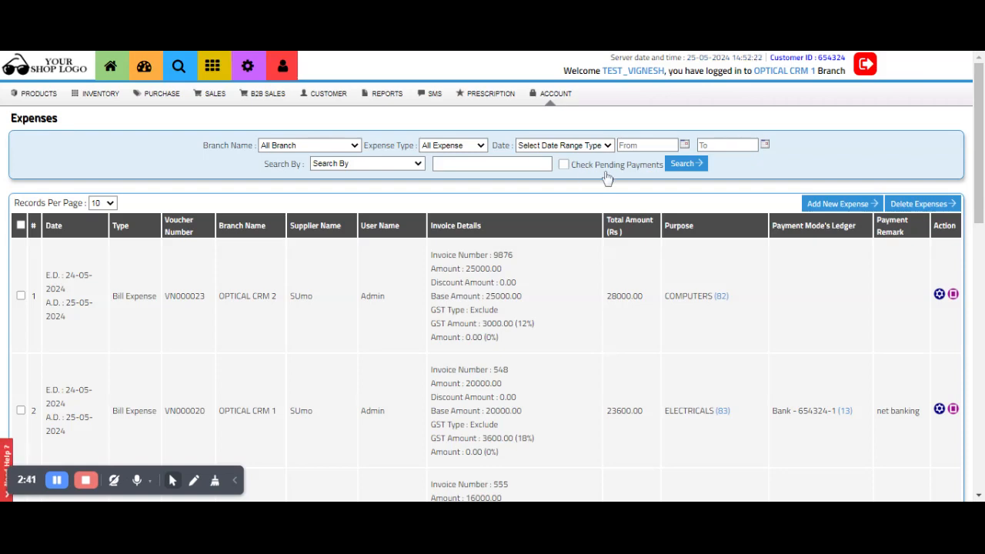
left_click(564, 165)
left_click(681, 164)
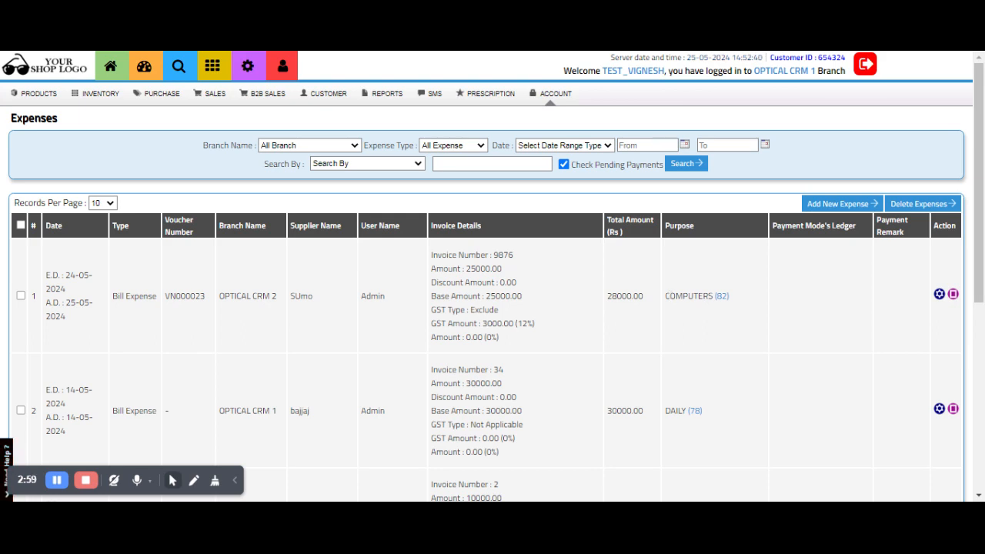
Edit the COMPUTERS bill in row 1 and switch its payment voucher to Yes.
left_click(939, 293)
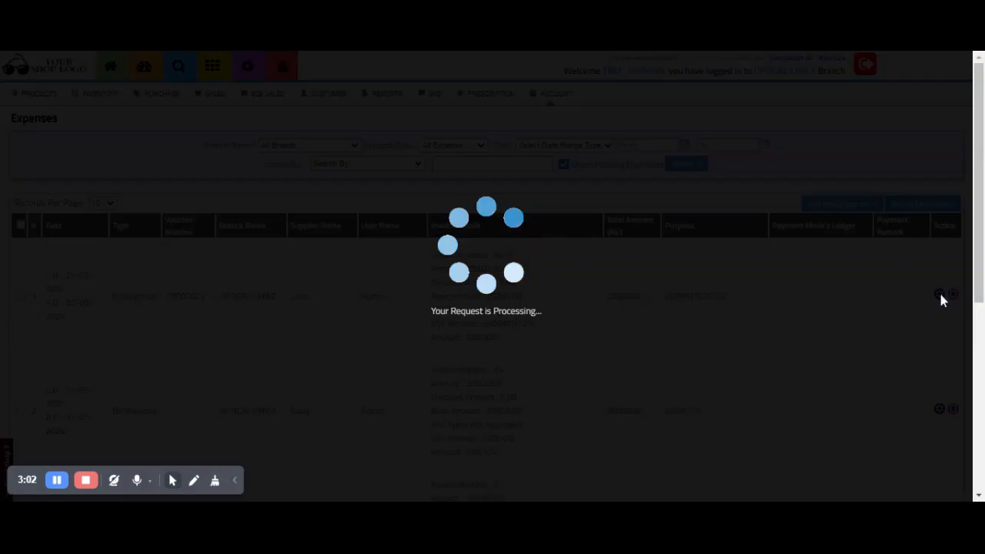
scroll(661, 371, "down", 3)
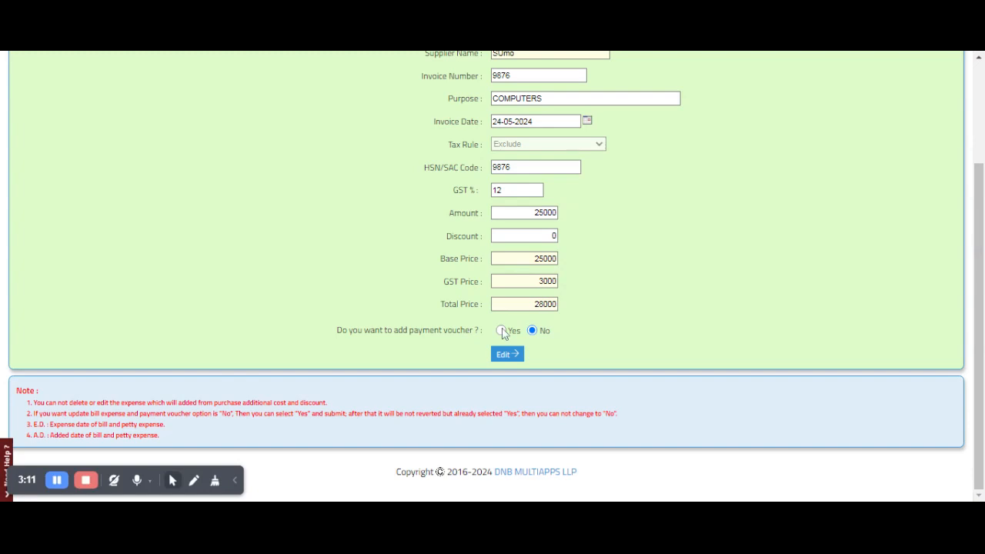
left_click(502, 330)
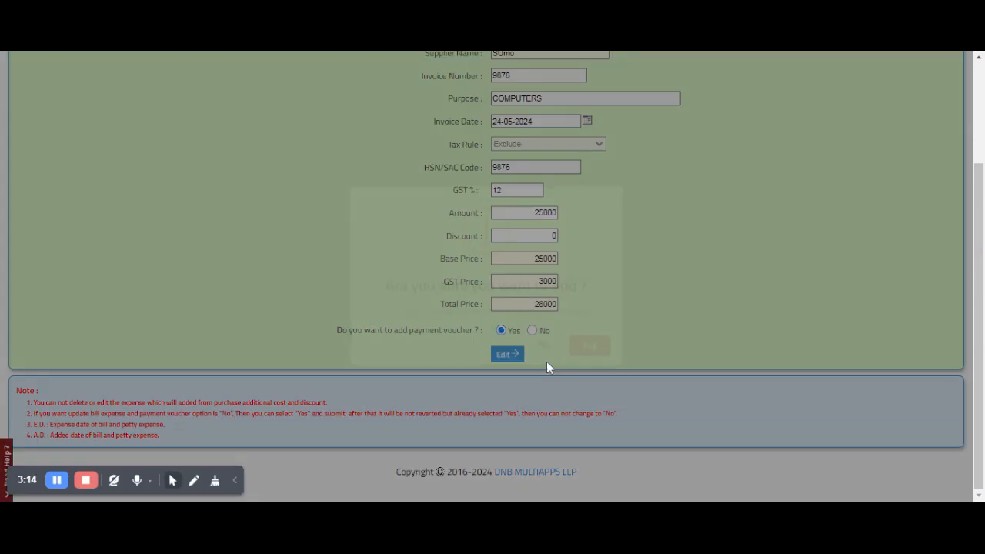
left_click(590, 347)
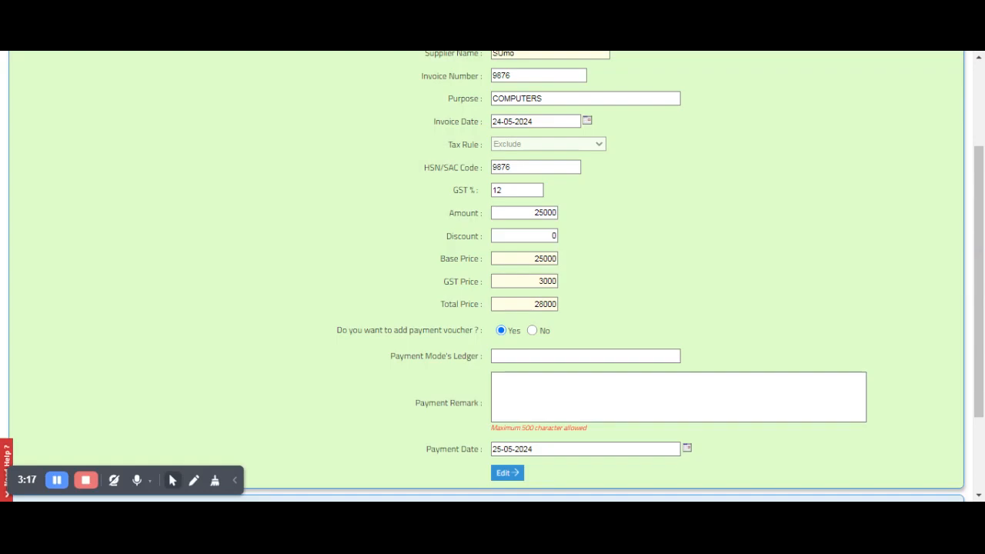
Choose the Bank ledger, enter payment remark 'net banking', and save the edit.
left_click(585, 357)
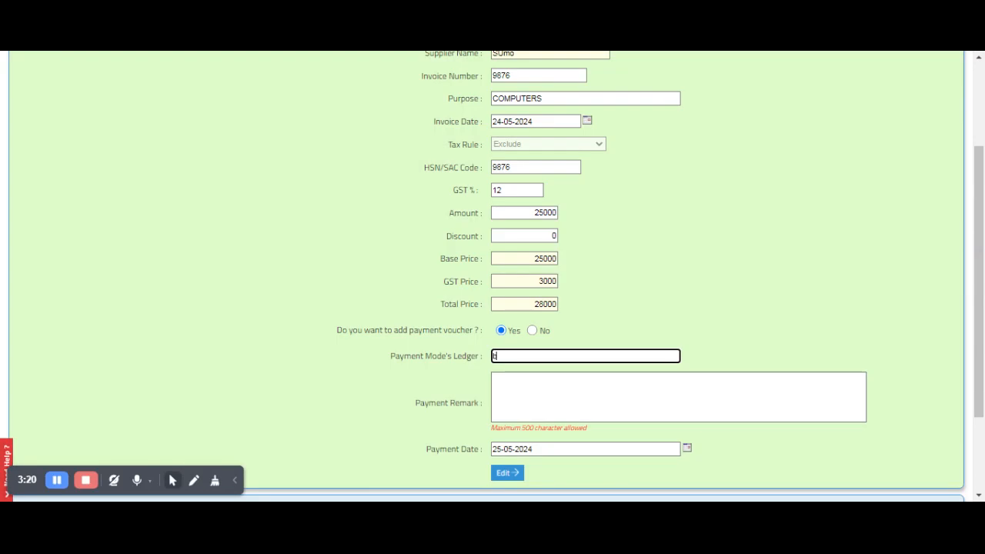
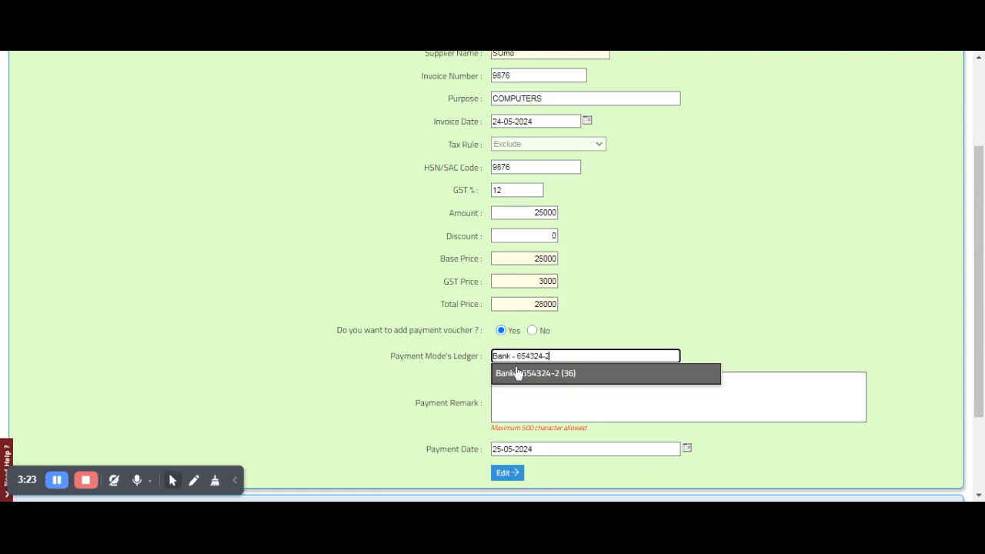
left_click(514, 374)
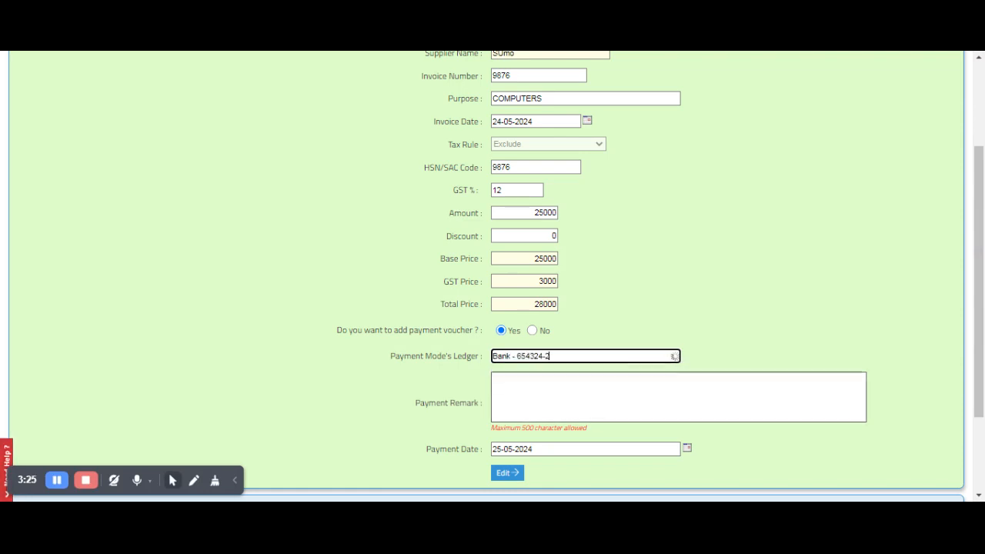
type("ne")
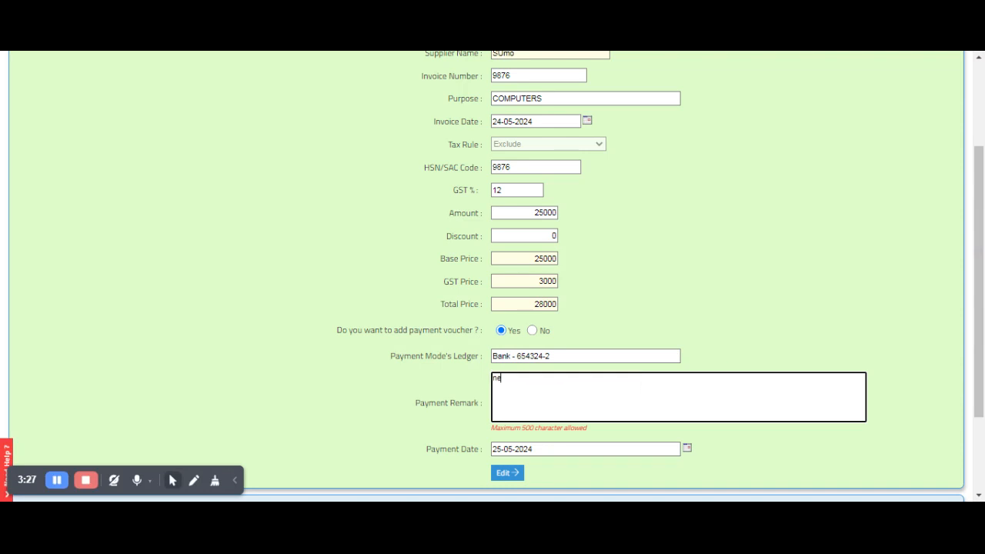
type("t bank")
type("ing")
left_click(513, 475)
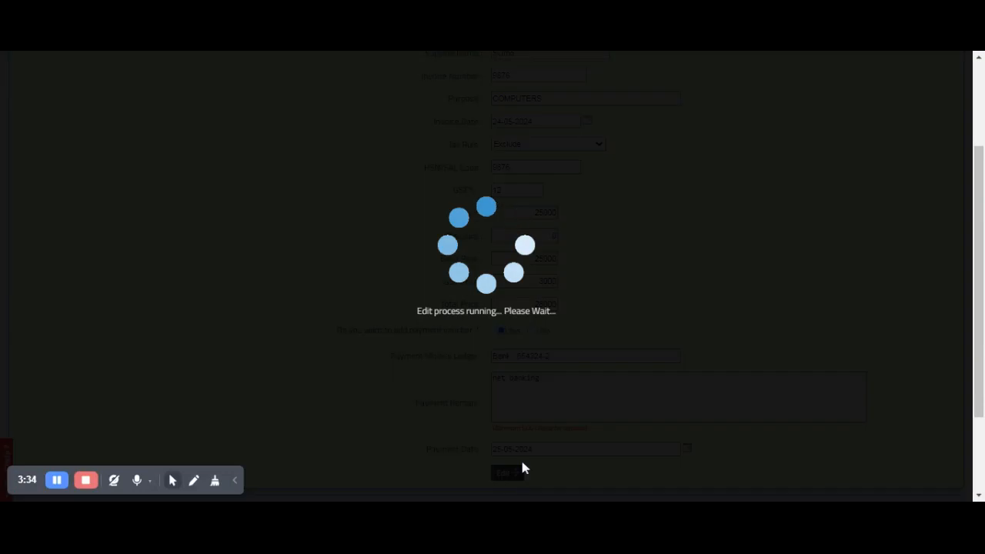